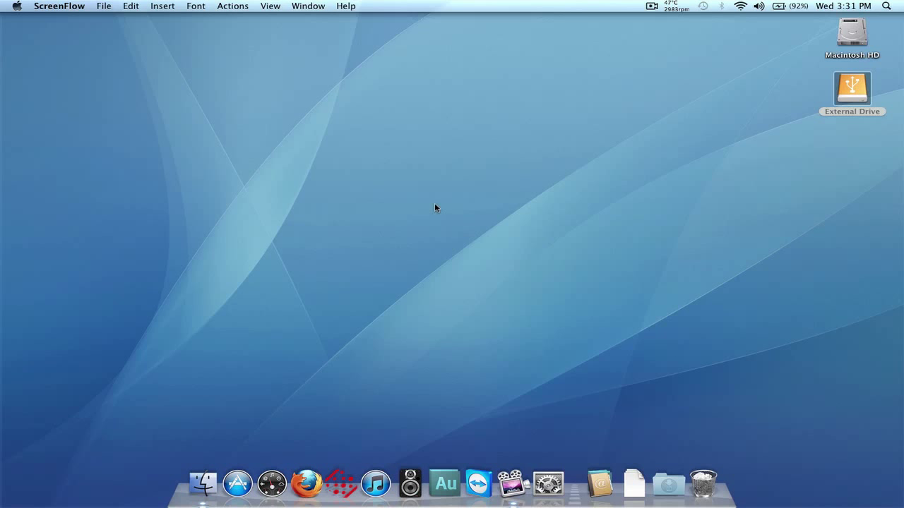
# Check the file system format of External Drive in its Get Info window, and close the window.
pyautogui.rightClick(851, 98)
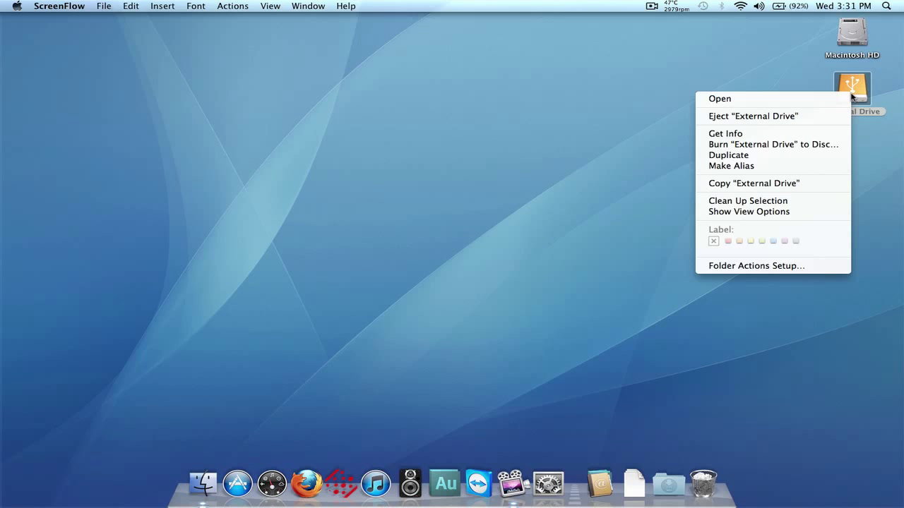
pyautogui.click(810, 134)
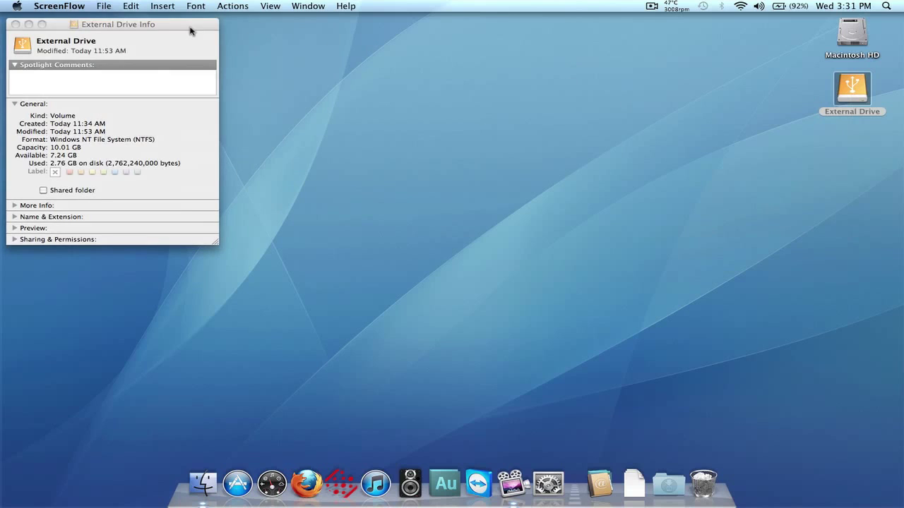
pyautogui.click(190, 30)
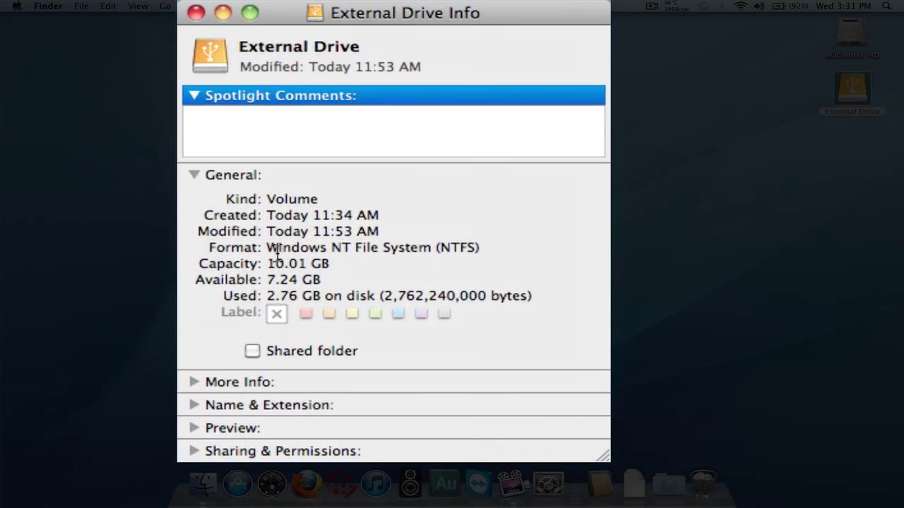
pyautogui.moveTo(268, 247); pyautogui.dragTo(503, 251)
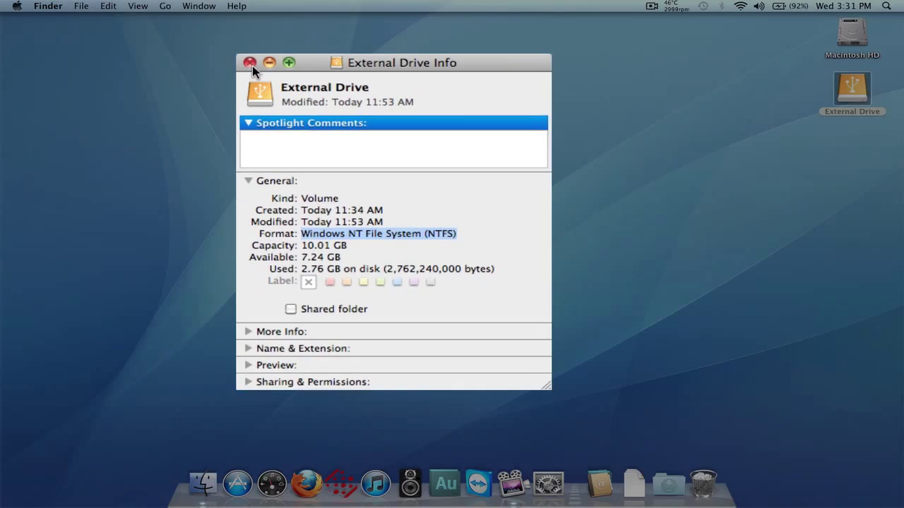
pyautogui.click(195, 13)
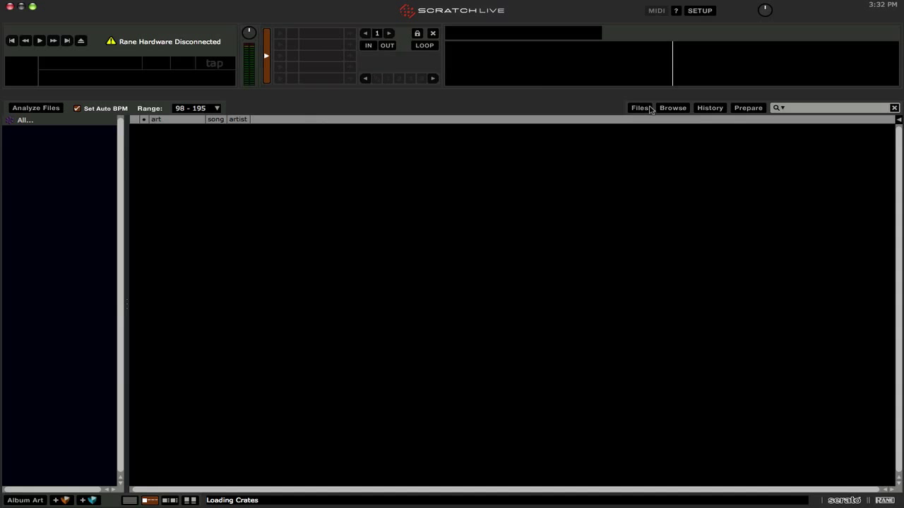
# In Scratch Live, add the December, November and October folders from External Drive's Music folder as separate crates, and hide the file browser.
pyautogui.click(651, 110)
pyautogui.click(180, 148)
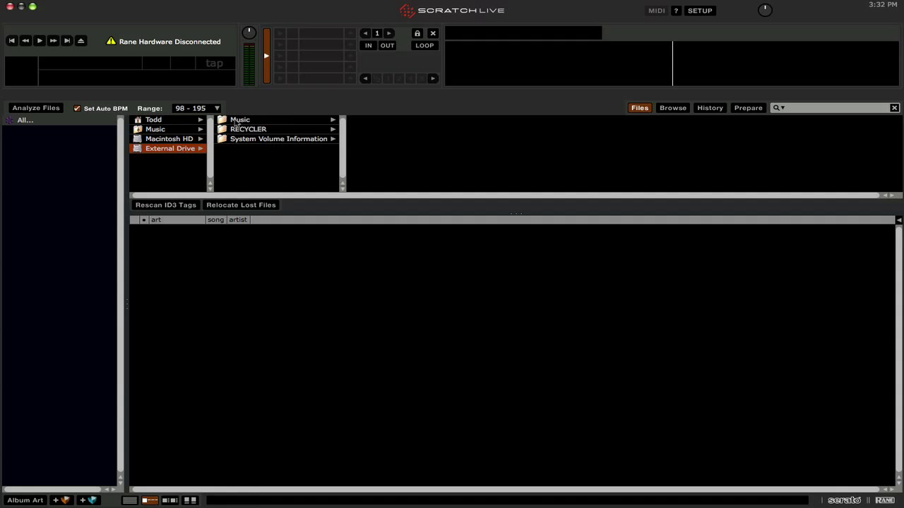
pyautogui.click(237, 121)
pyautogui.click(363, 120)
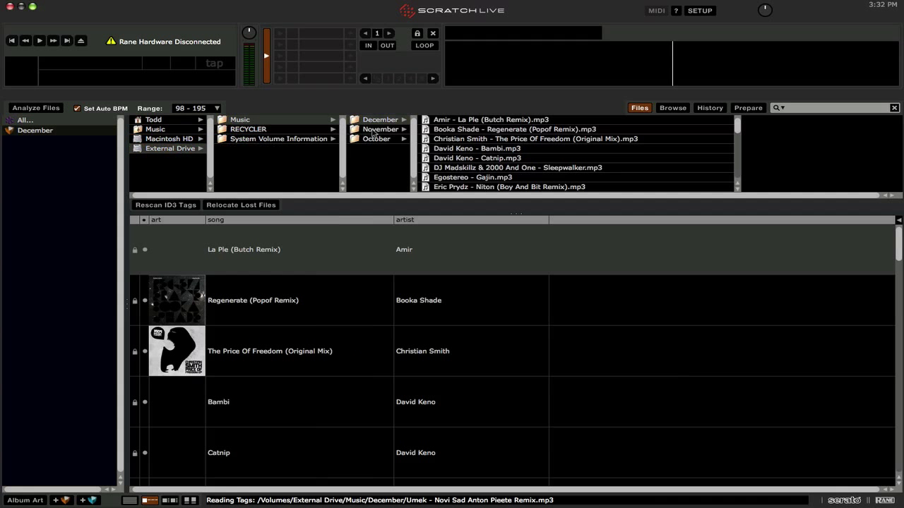
pyautogui.moveTo(374, 132); pyautogui.dragTo(64, 148)
pyautogui.moveTo(367, 139); pyautogui.dragTo(64, 150)
pyautogui.click(639, 108)
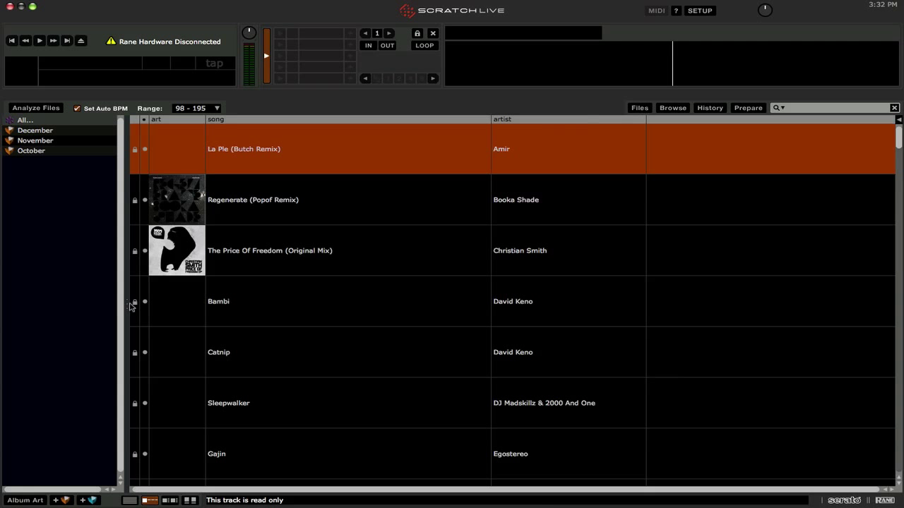
# Look over the added tracks, exit Scratch Live without backing up the library, reopen it to check the crates, and exit again.
pyautogui.scroll(-5, 132, 311)
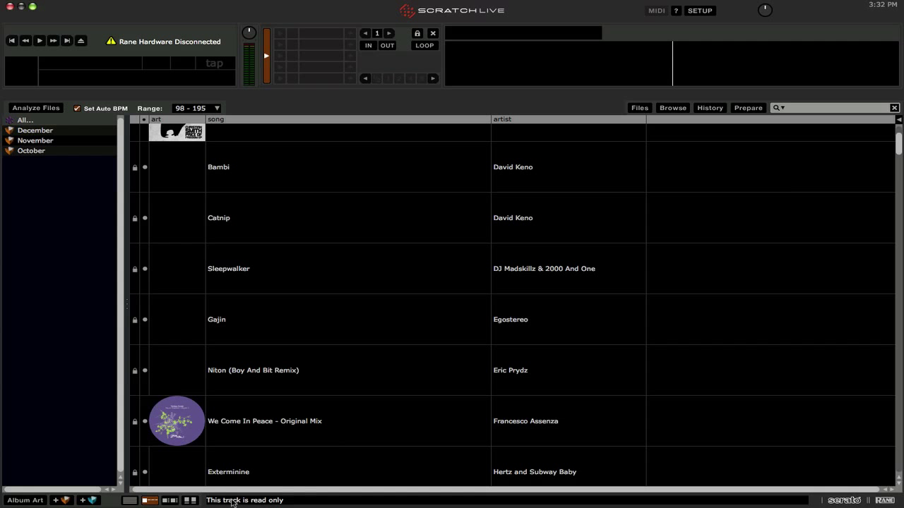
pyautogui.click(10, 7)
pyautogui.click(440, 266)
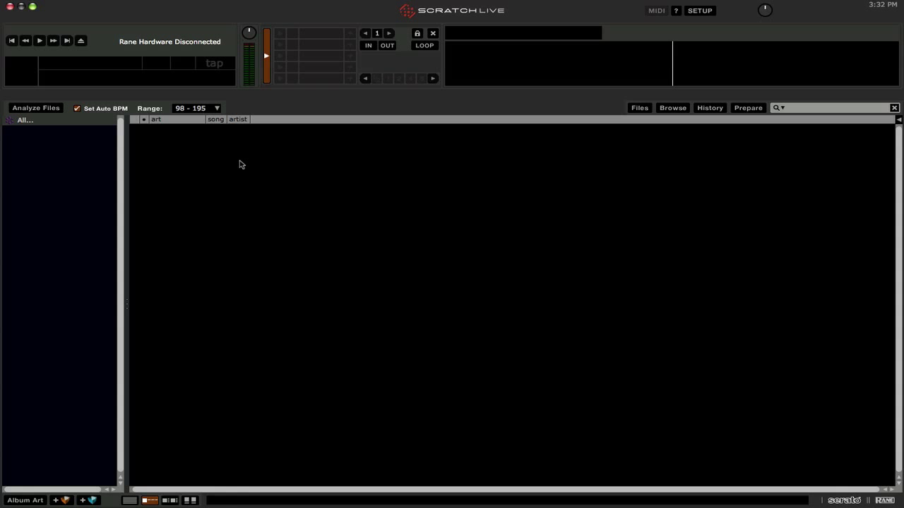
pyautogui.click(10, 6)
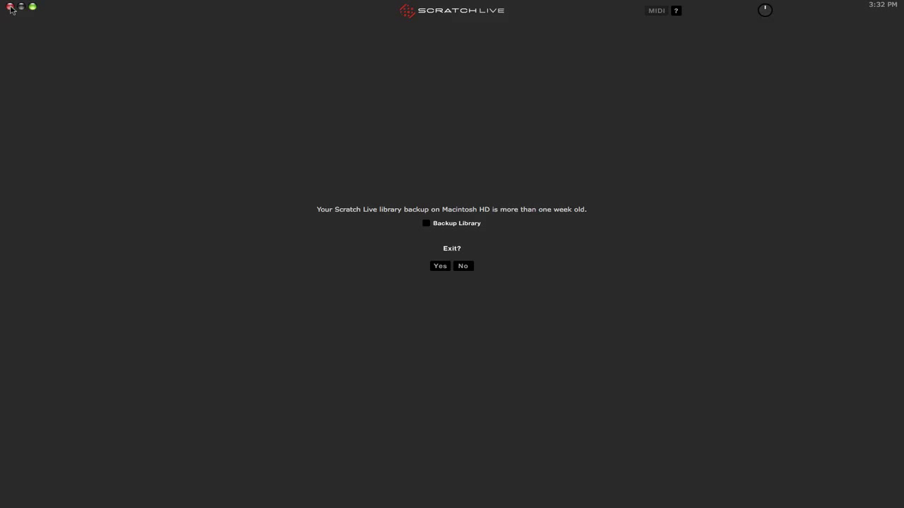
pyautogui.click(439, 265)
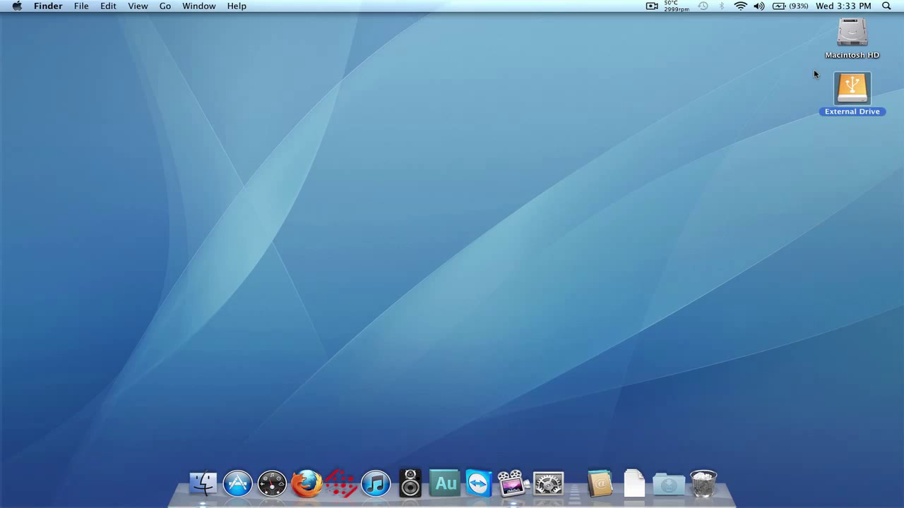
# Open Disk Utility from the Utilities folder inside Applications on Macintosh HD.
pyautogui.doubleClick(841, 40)
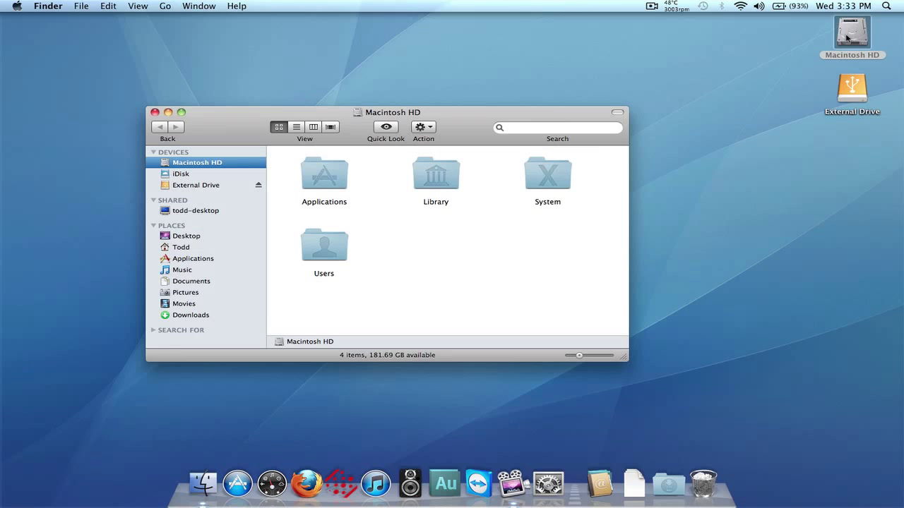
pyautogui.doubleClick(317, 181)
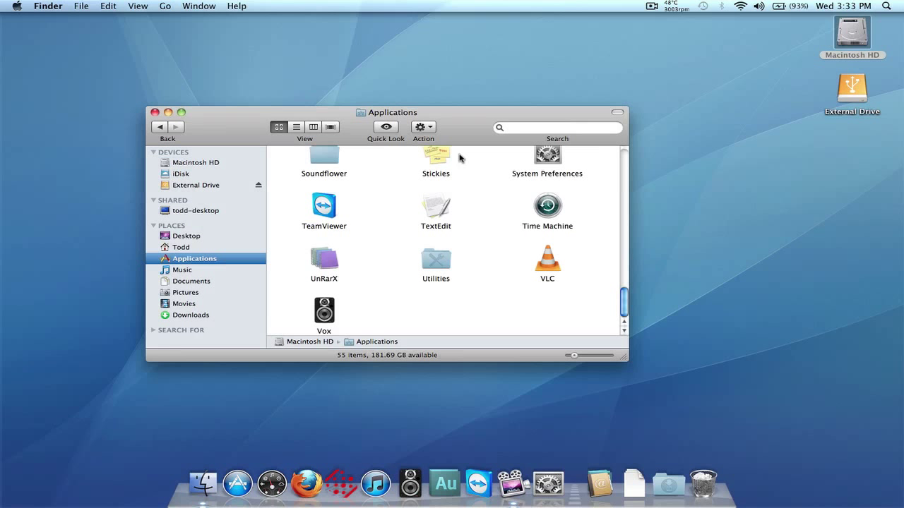
pyautogui.doubleClick(436, 260)
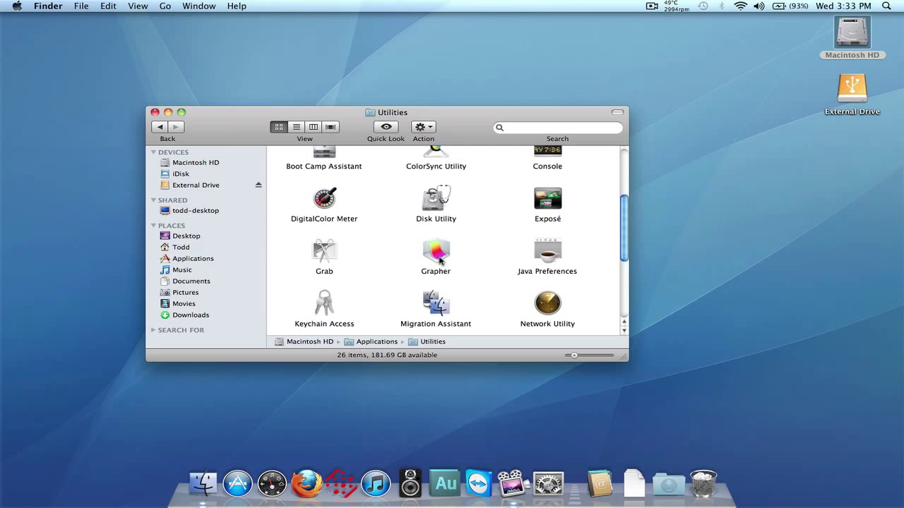
pyautogui.doubleClick(438, 204)
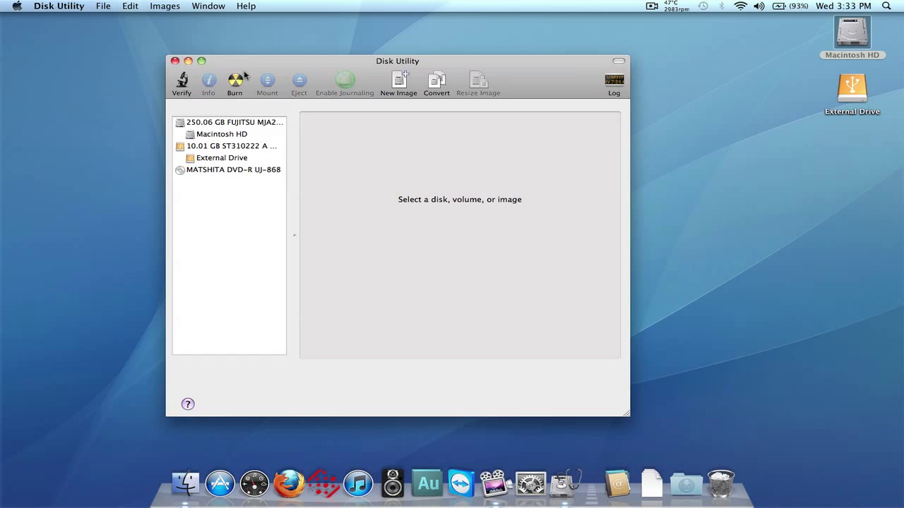
# Compare the internal 250.06 GB FUJITSU disk with the external one, leaving the 10.01 GB ST310222 disk selected.
pyautogui.click(232, 149)
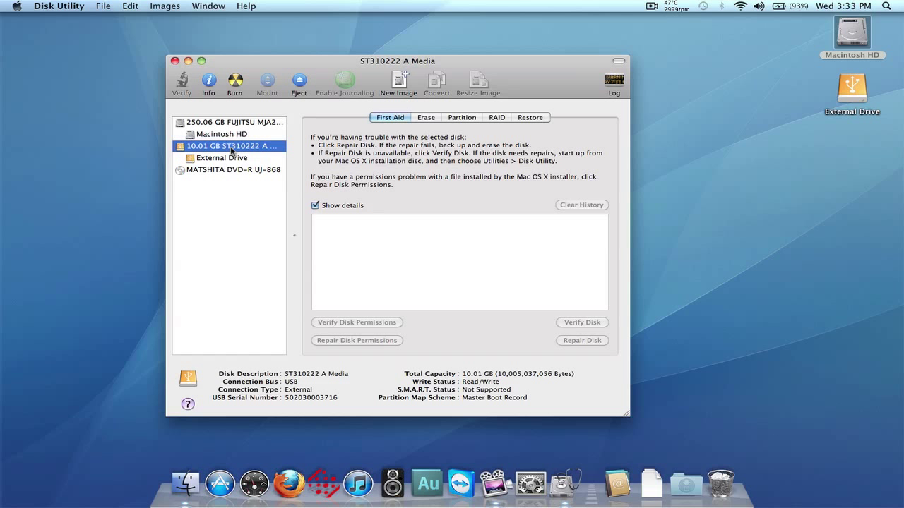
pyautogui.click(228, 125)
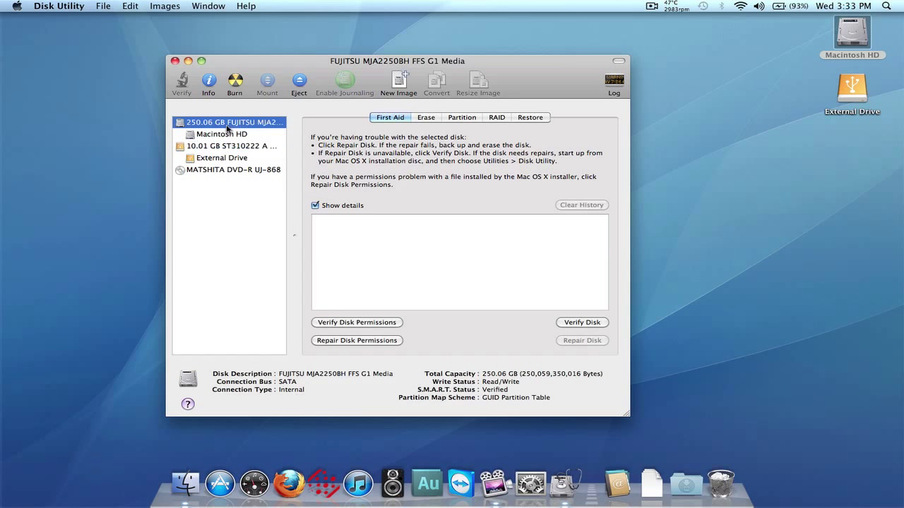
pyautogui.click(227, 149)
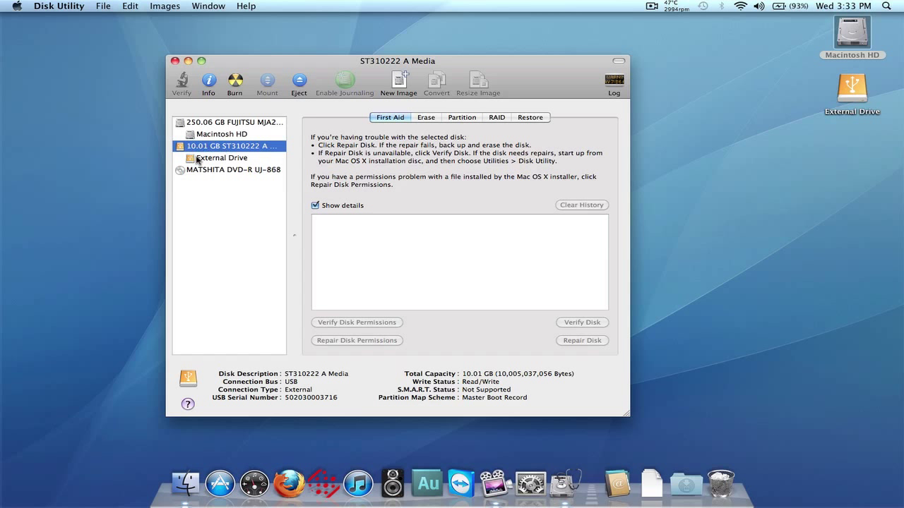
# Set up the external disk's erase with the Mac OS Extended (Journaled) format and the name "External Dirve".
pyautogui.click(426, 118)
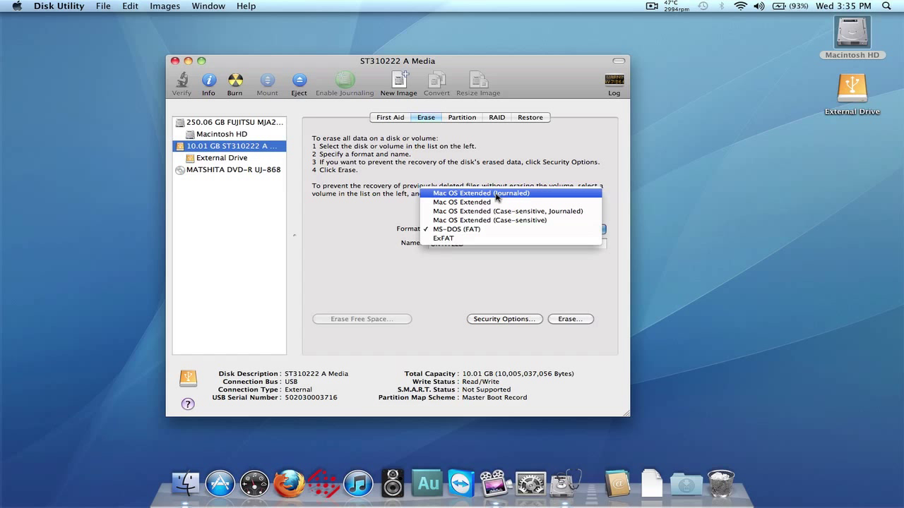
pyautogui.click(496, 198)
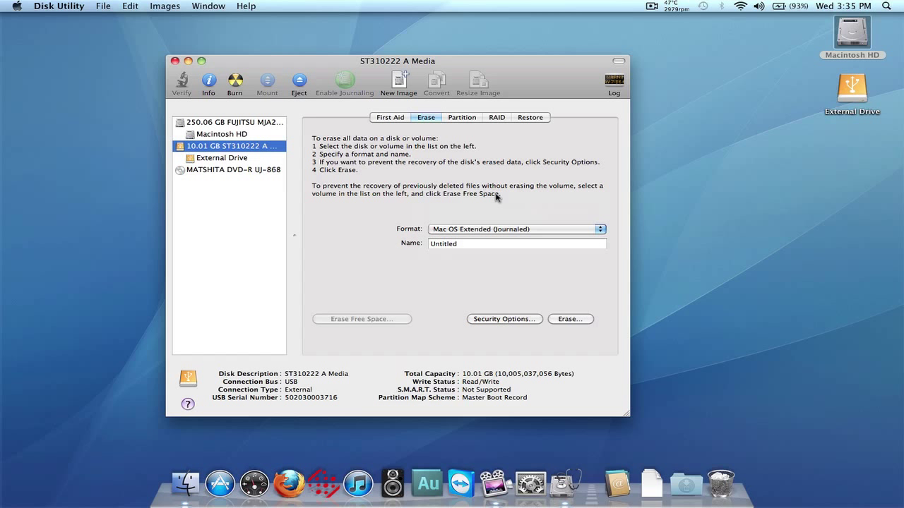
pyautogui.doubleClick(477, 244)
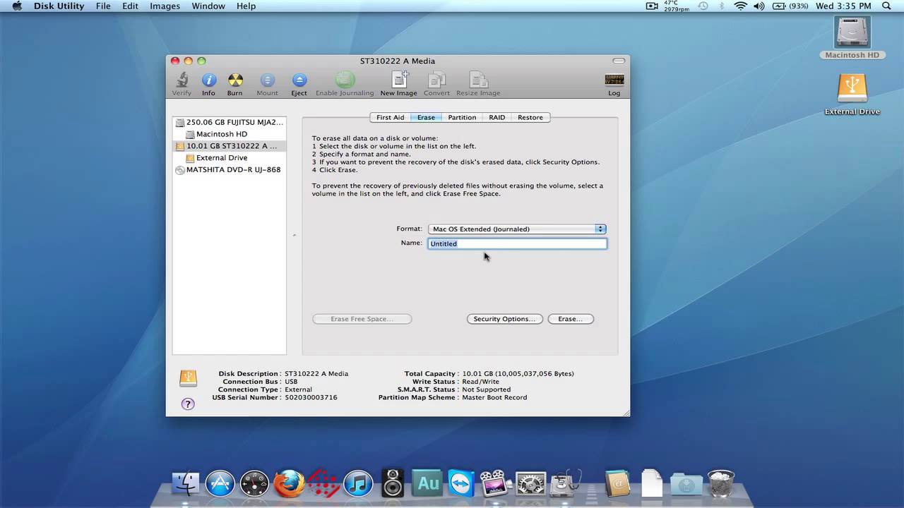
pyautogui.write('External Dirve')
# Go through the secure erase options for the external disk and accept Don't Erase Data.
pyautogui.click(497, 319)
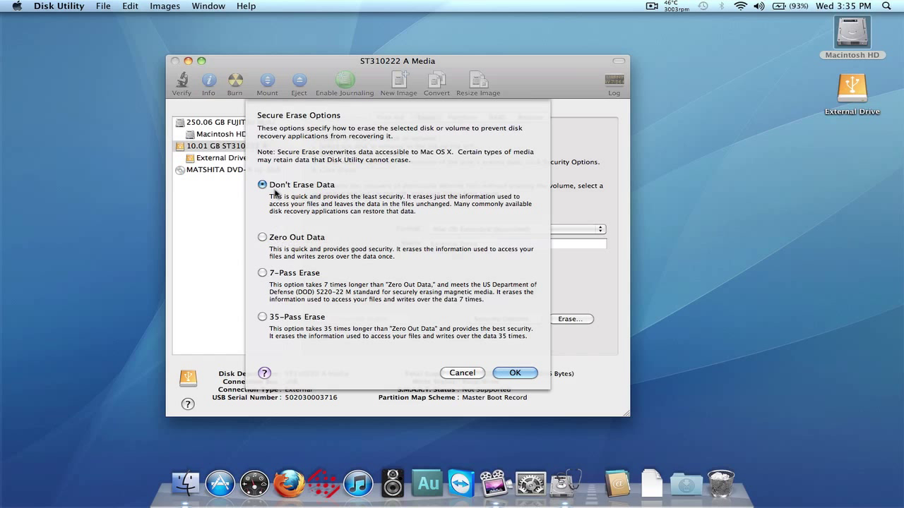
pyautogui.click(262, 237)
pyautogui.click(262, 273)
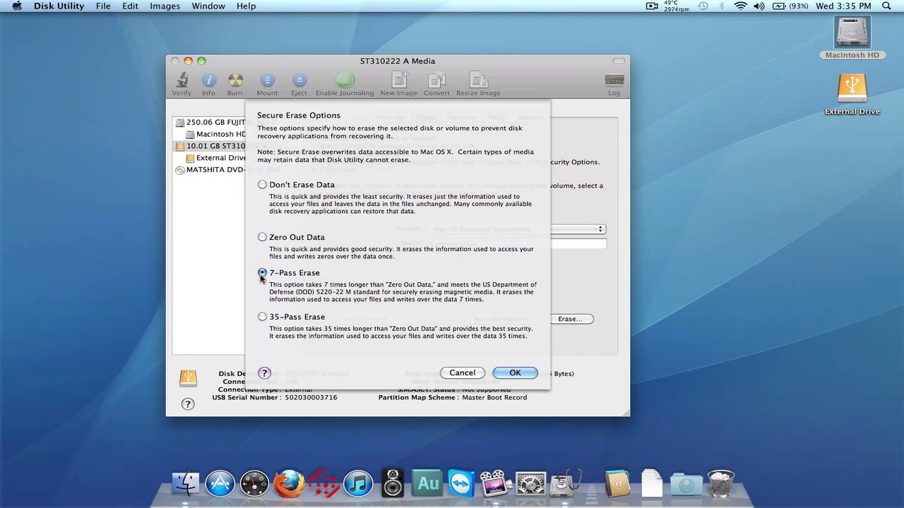
pyautogui.click(262, 317)
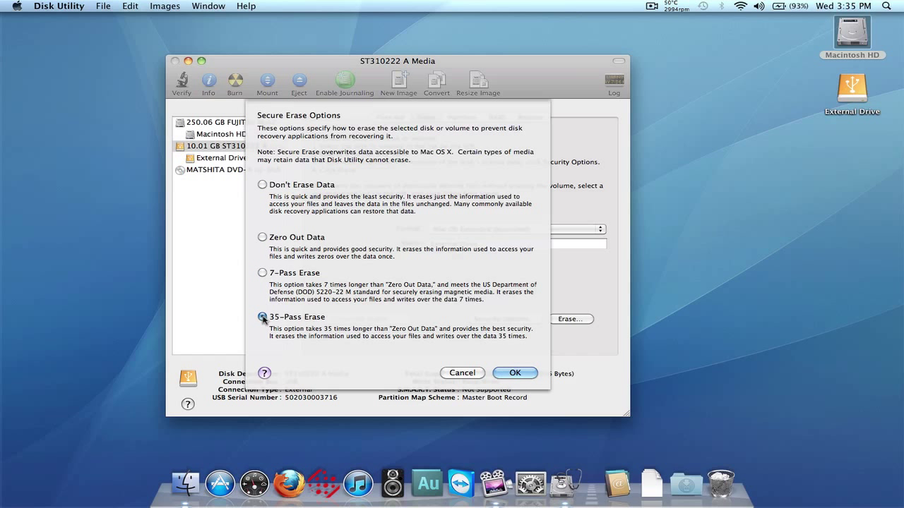
pyautogui.click(262, 238)
pyautogui.click(262, 185)
pyautogui.click(262, 317)
pyautogui.click(262, 273)
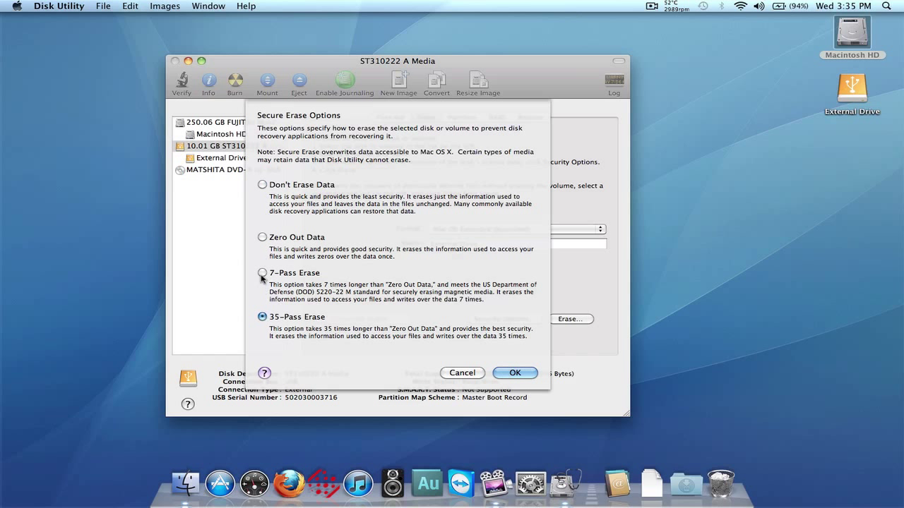
pyautogui.click(262, 184)
pyautogui.click(512, 372)
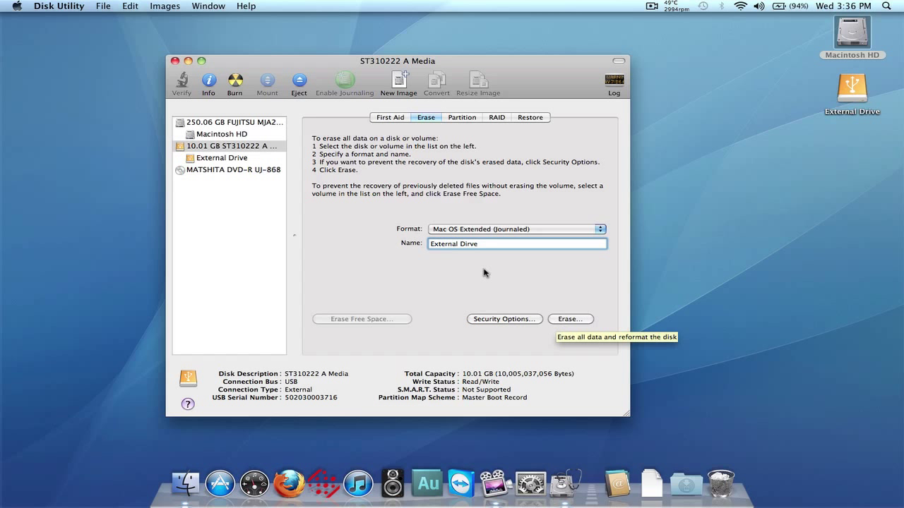
# Review the available volume formats for the erase and choose Mac OS Extended (Journaled).
pyautogui.click(504, 230)
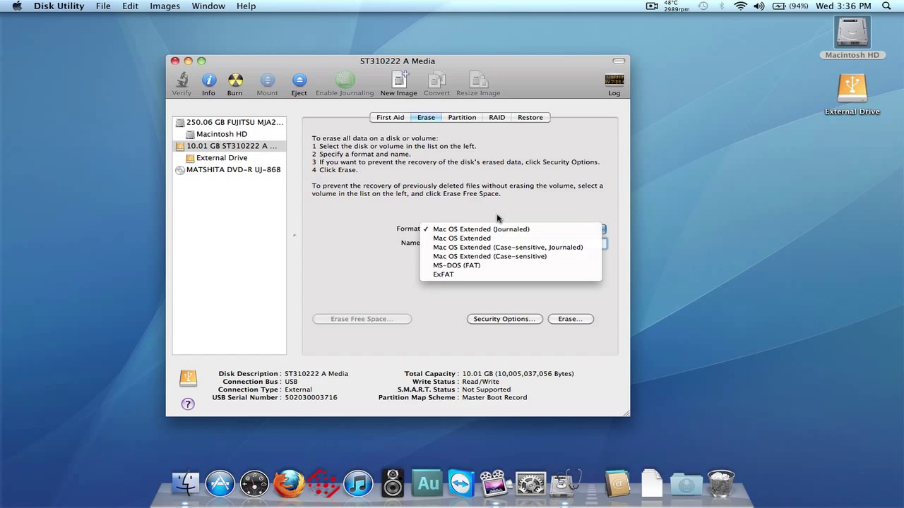
pyautogui.click(489, 231)
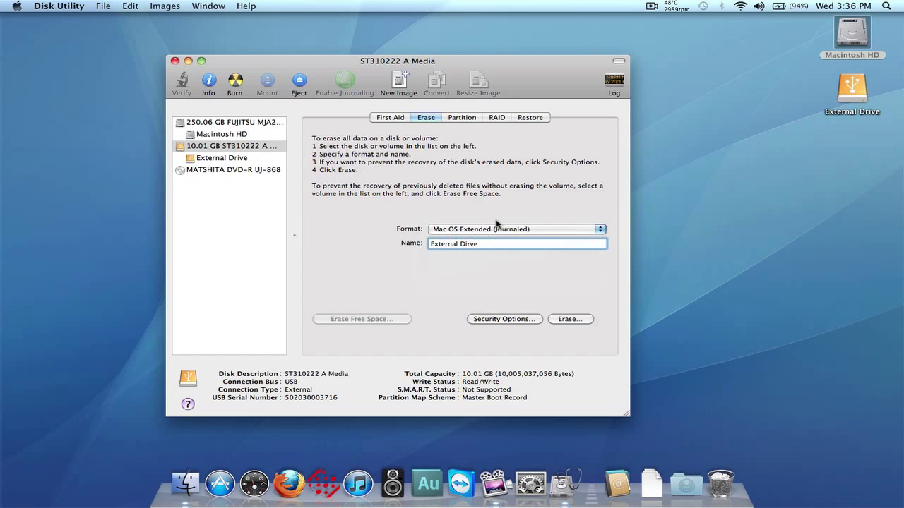